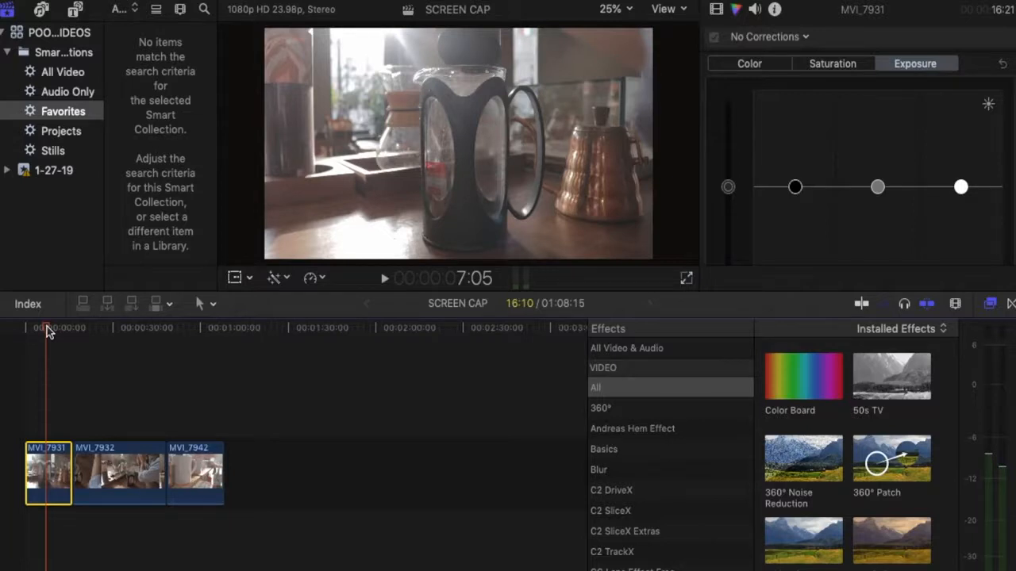
Show the video scopes, view the histogram and vectorscope, and set the scope back to a waveform with RGB Overlay channels
{"action": "key", "text": "cmd+7"}
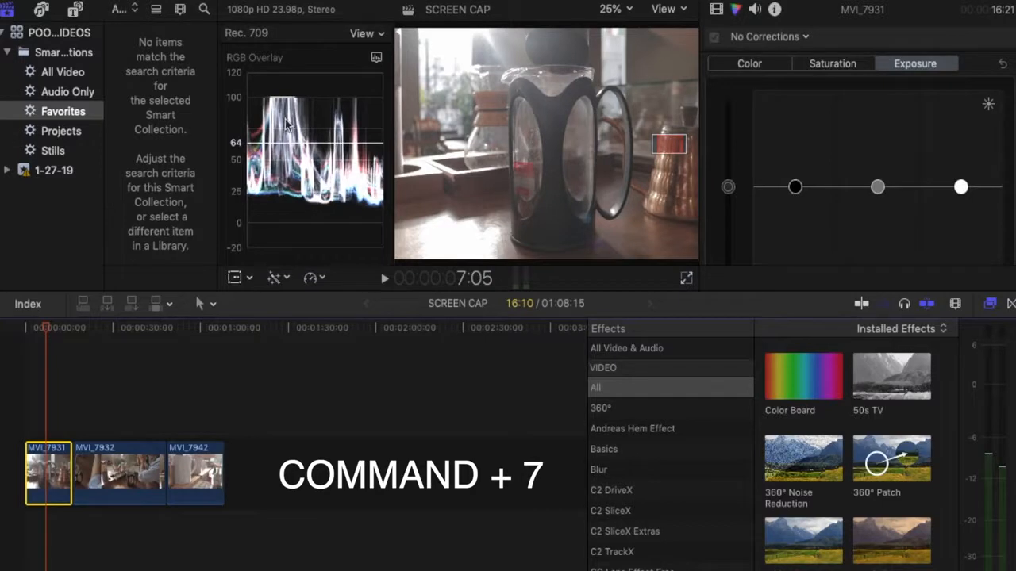
{"action": "left_click", "coordinate": [377, 58]}
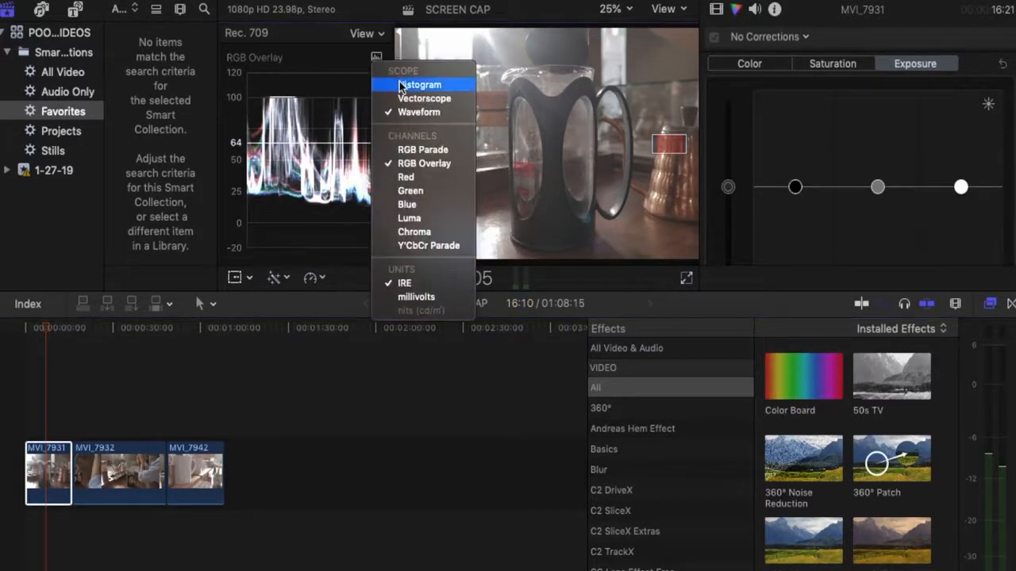
{"action": "left_click", "coordinate": [400, 85]}
{"action": "left_click", "coordinate": [377, 58]}
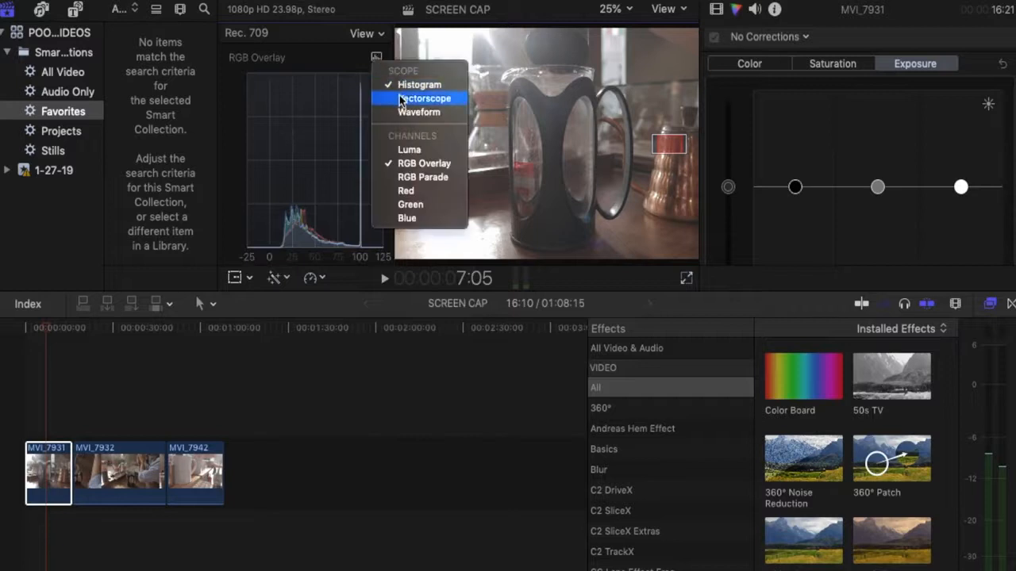
{"action": "left_click", "coordinate": [401, 98]}
{"action": "left_click", "coordinate": [377, 58]}
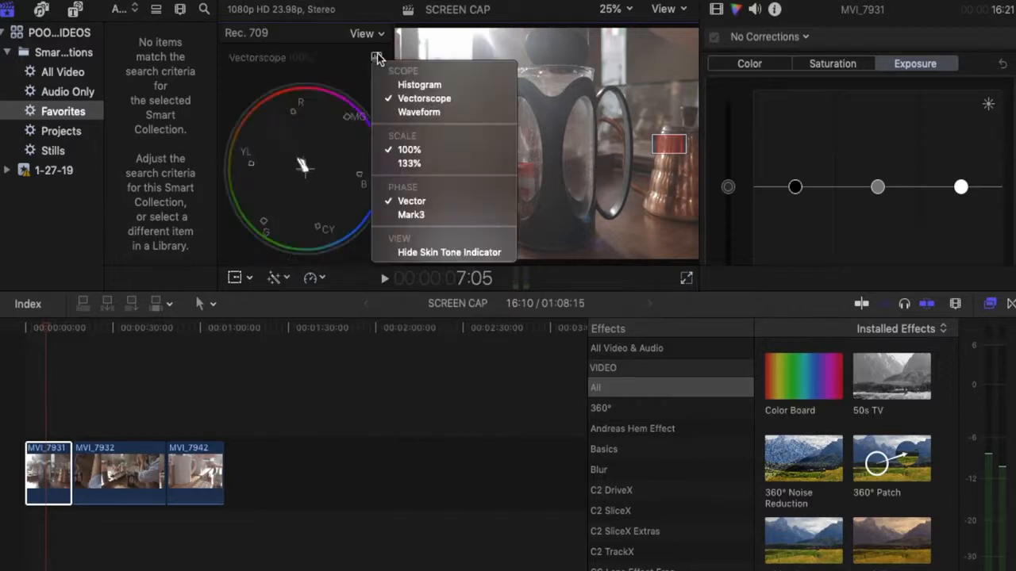
{"action": "left_click", "coordinate": [403, 113]}
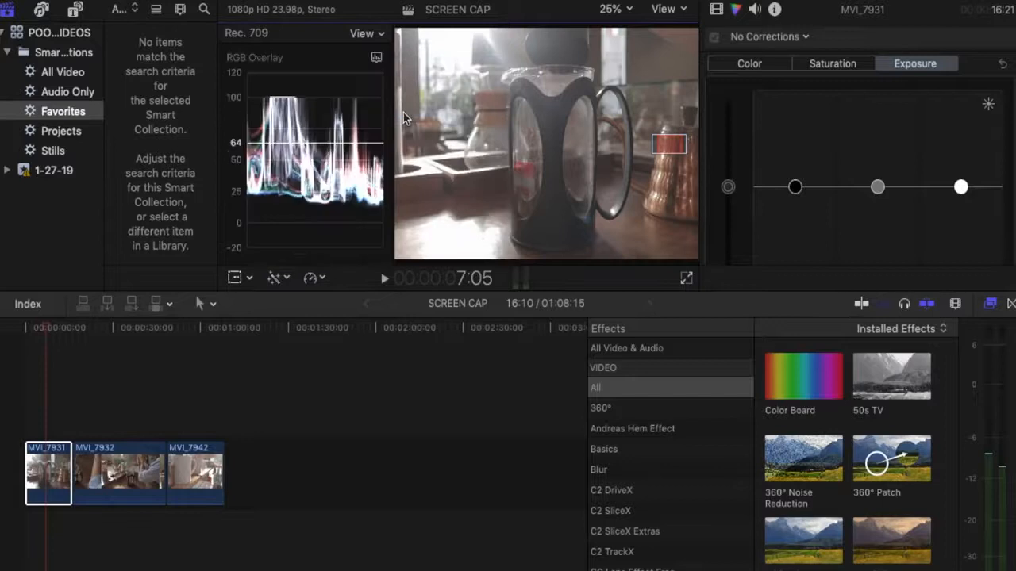
{"action": "left_click", "coordinate": [377, 57]}
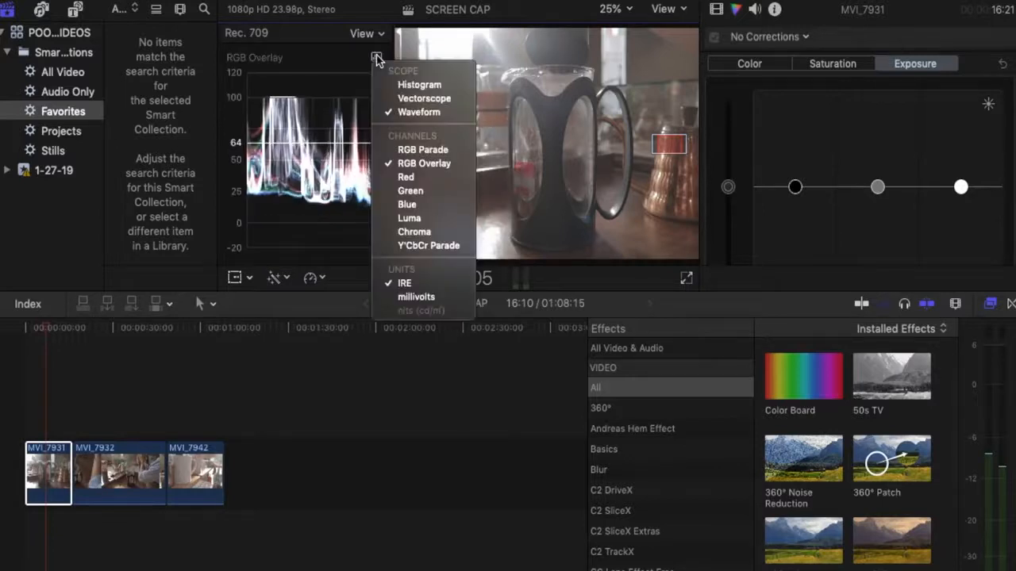
{"action": "left_click", "coordinate": [393, 163]}
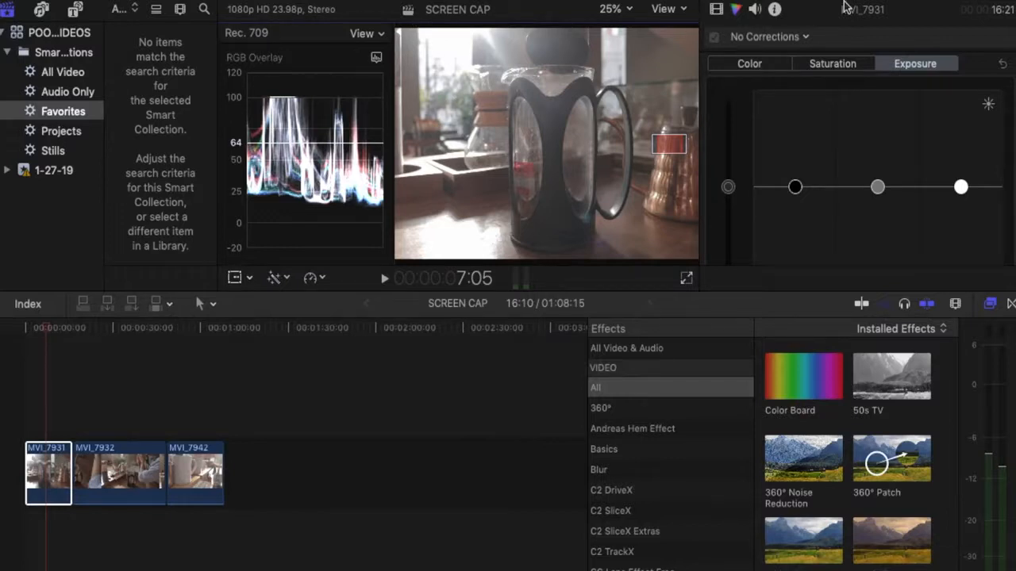
Add a Color Board correction to clip MVI_7931, try slightly lowering its global exposure, and reset the exposure
{"action": "left_click", "coordinate": [806, 36]}
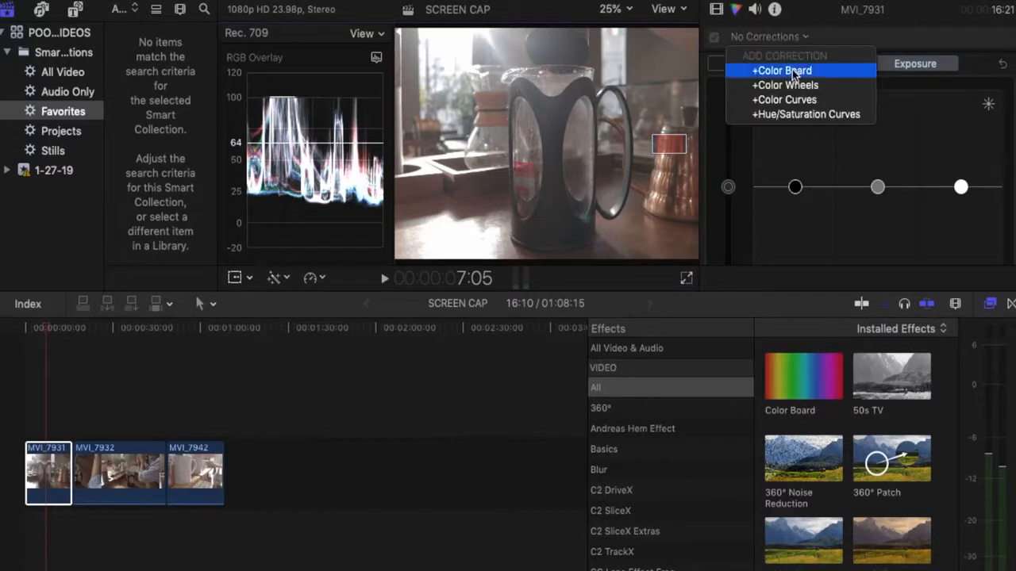
{"action": "left_click", "coordinate": [792, 70]}
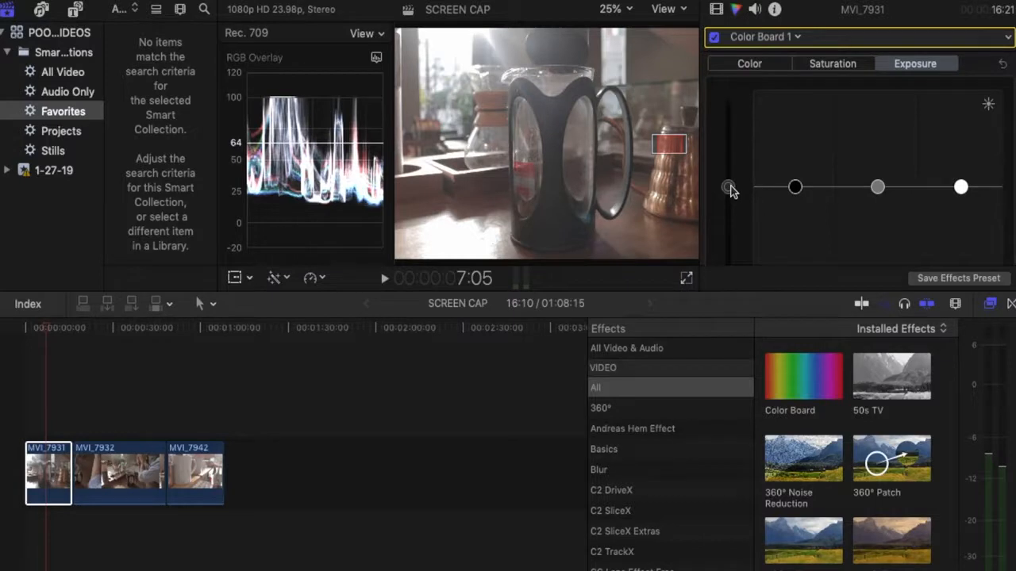
{"action": "mouse_move", "coordinate": [731, 191]}
{"action": "left_mouse_down"}
{"action": "mouse_move", "coordinate": [728, 136]}
{"action": "mouse_move", "coordinate": [730, 196]}
{"action": "left_mouse_up"}
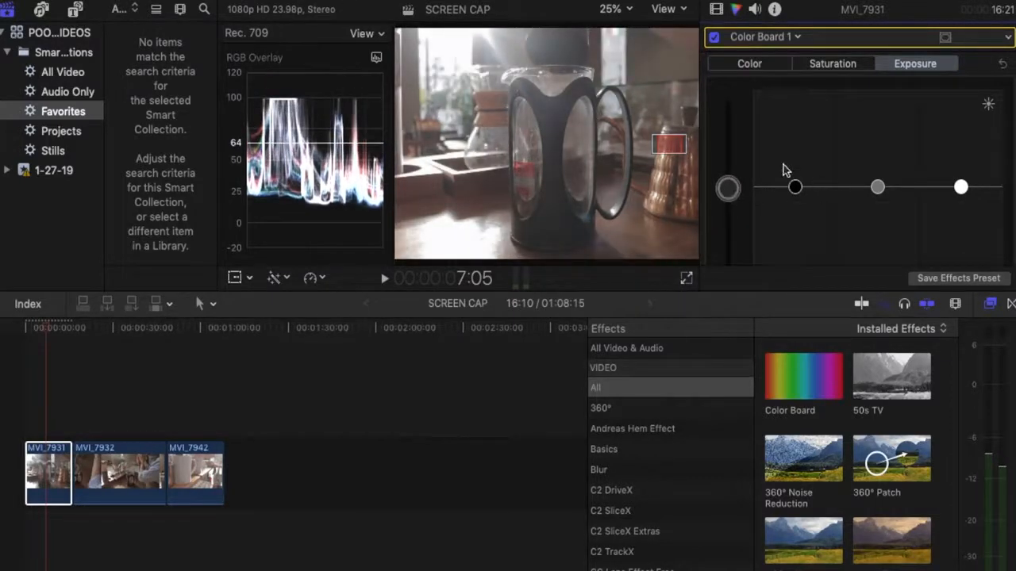
{"action": "left_click", "coordinate": [1003, 64]}
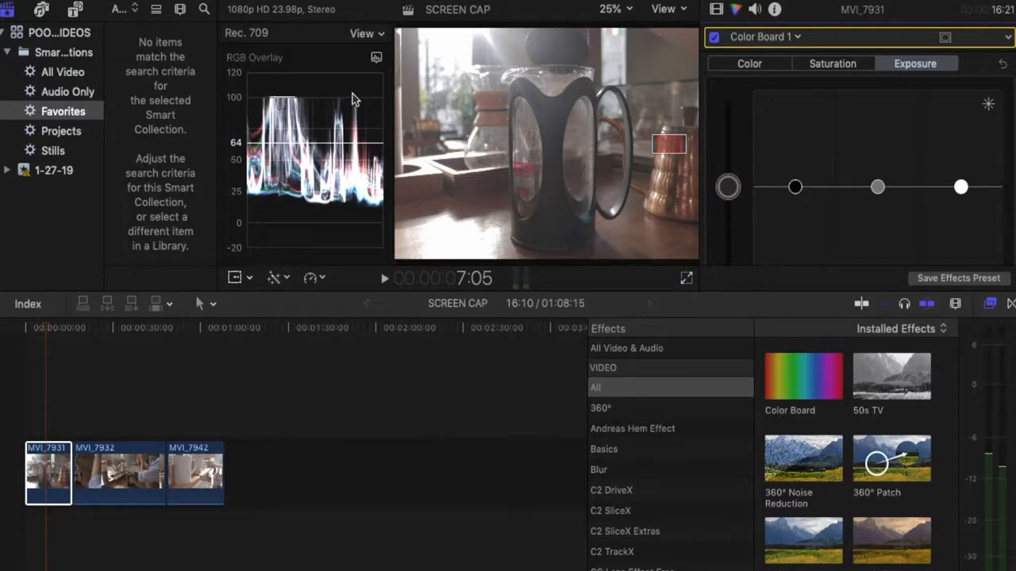
Lower the highlights, shadows and midtones exposure of clip MVI_7931 on its Color Board
{"action": "left_click_drag", "start_coordinate": [962, 192], "coordinate": [965, 210]}
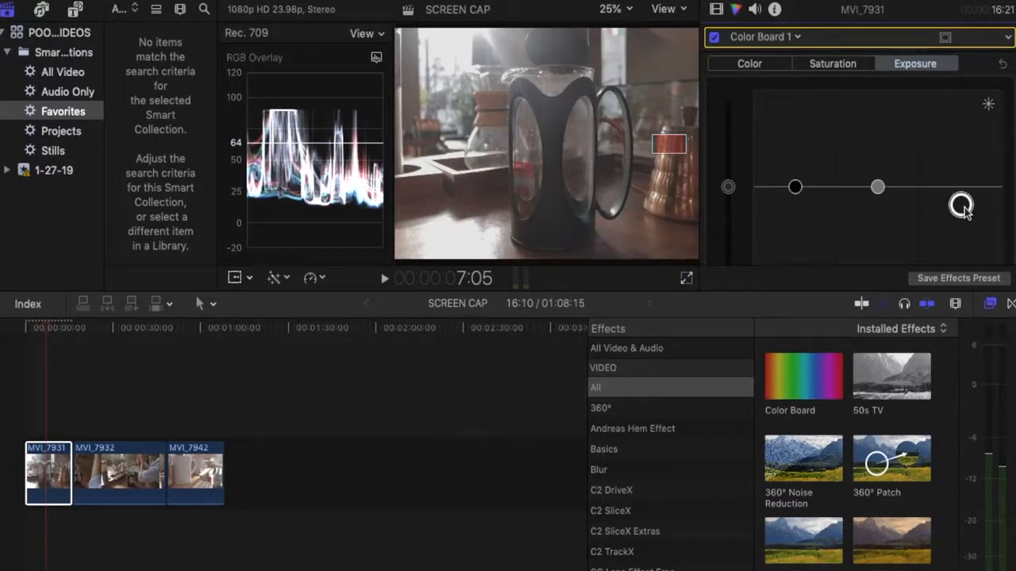
{"action": "left_click_drag", "start_coordinate": [964, 210], "coordinate": [965, 211]}
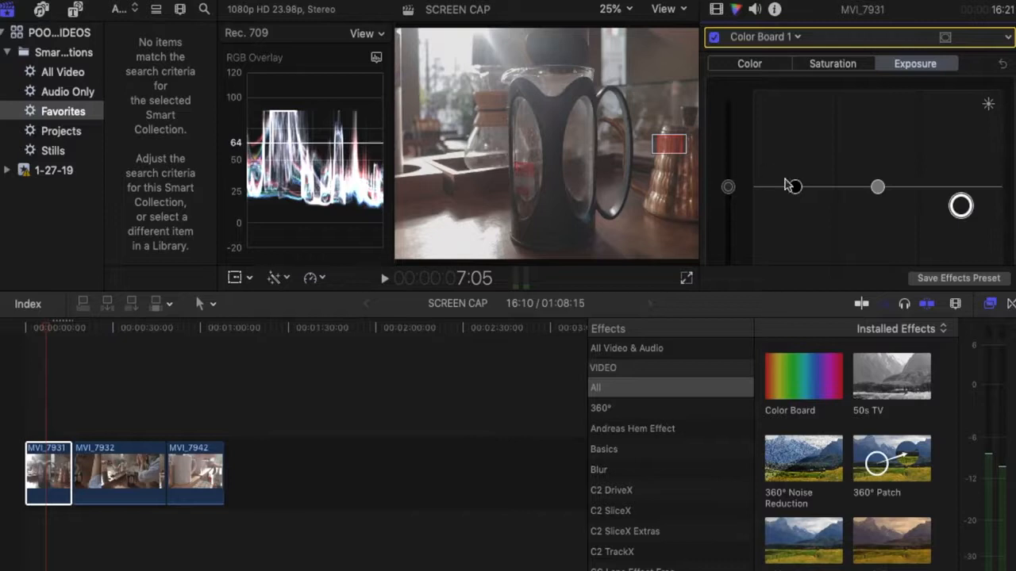
{"action": "left_click_drag", "start_coordinate": [797, 195], "coordinate": [797, 204]}
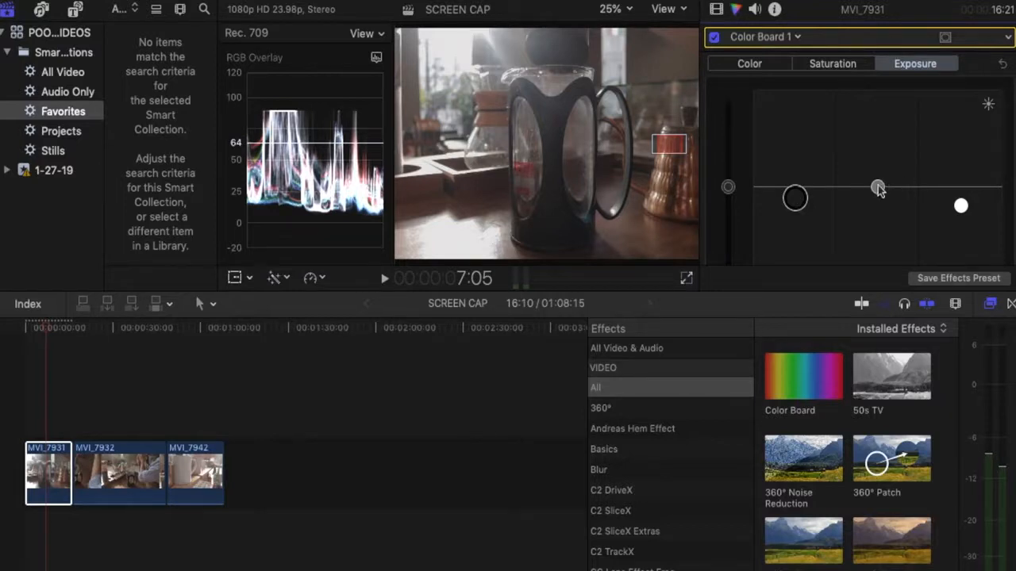
{"action": "left_click_drag", "start_coordinate": [879, 191], "coordinate": [880, 200]}
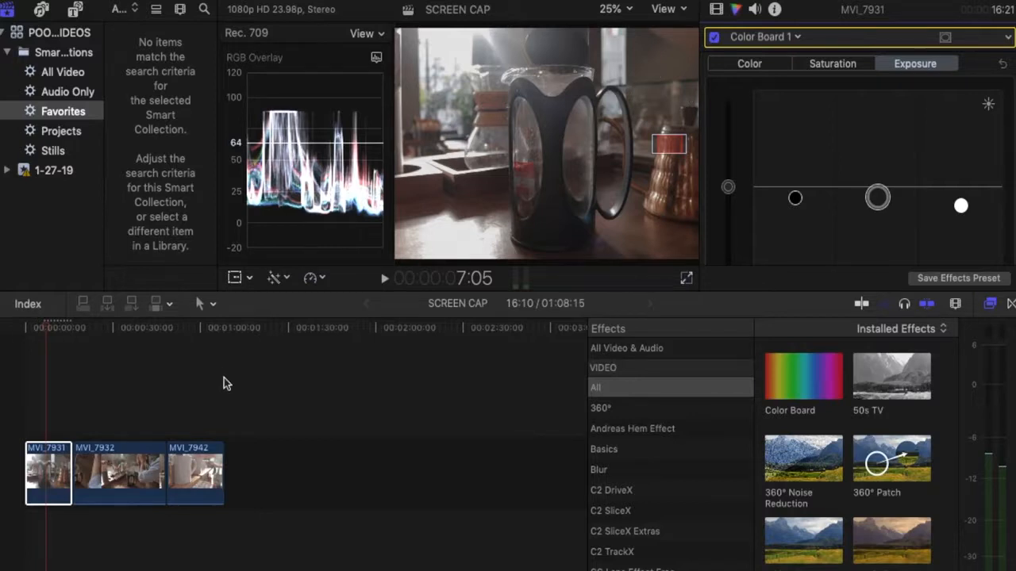
Move the playhead to 30:05 and add a Color Board correction to clip MVI_7932
{"action": "left_click", "coordinate": [26, 328]}
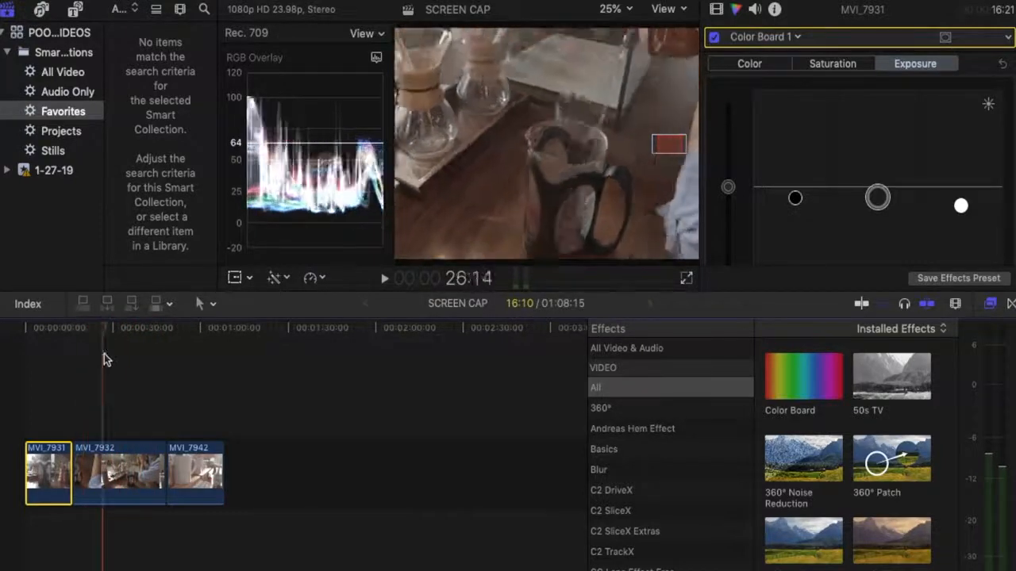
{"action": "left_click", "coordinate": [113, 354]}
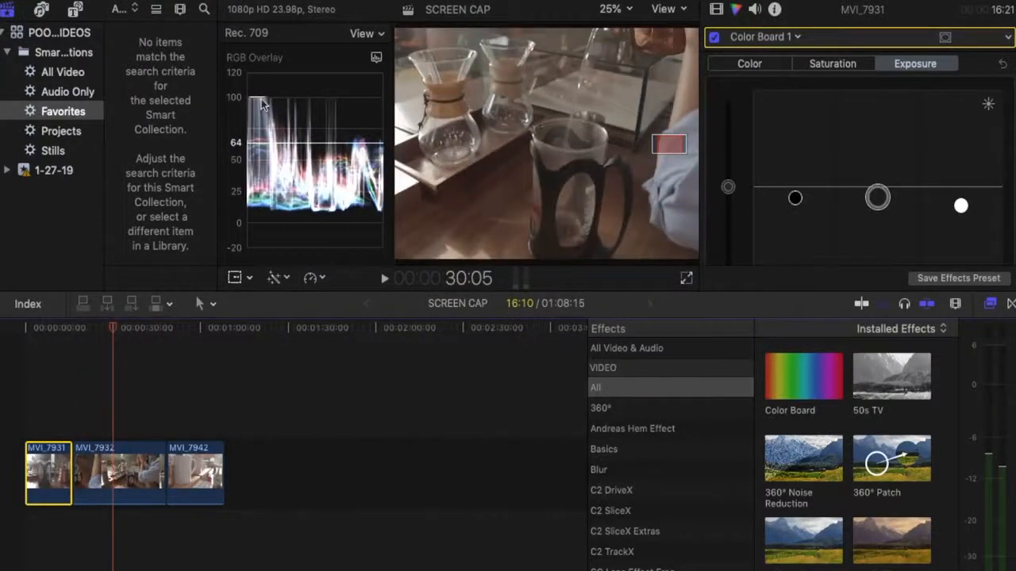
{"action": "left_click", "coordinate": [102, 485]}
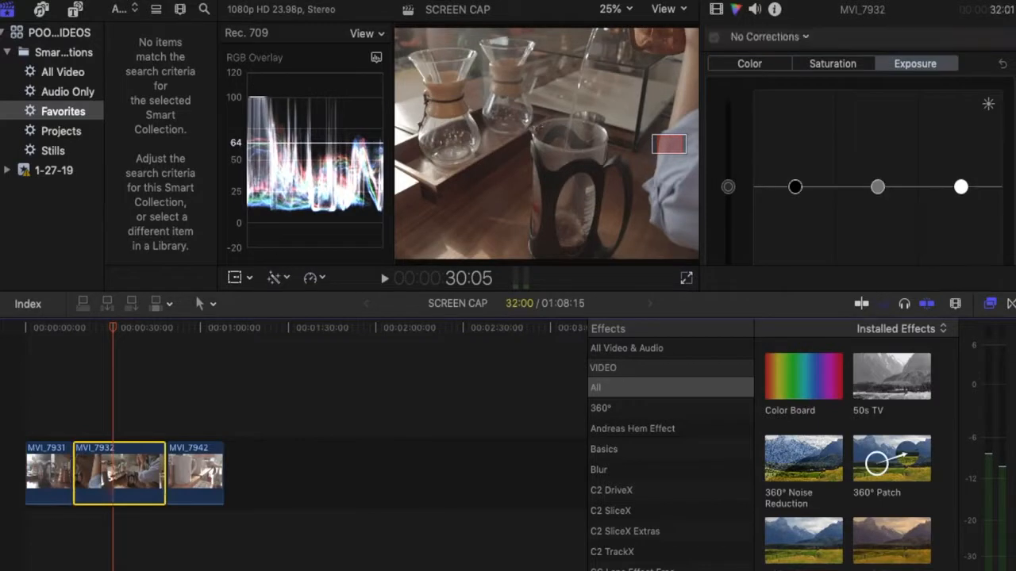
{"action": "left_click", "coordinate": [800, 38]}
{"action": "left_click", "coordinate": [793, 73]}
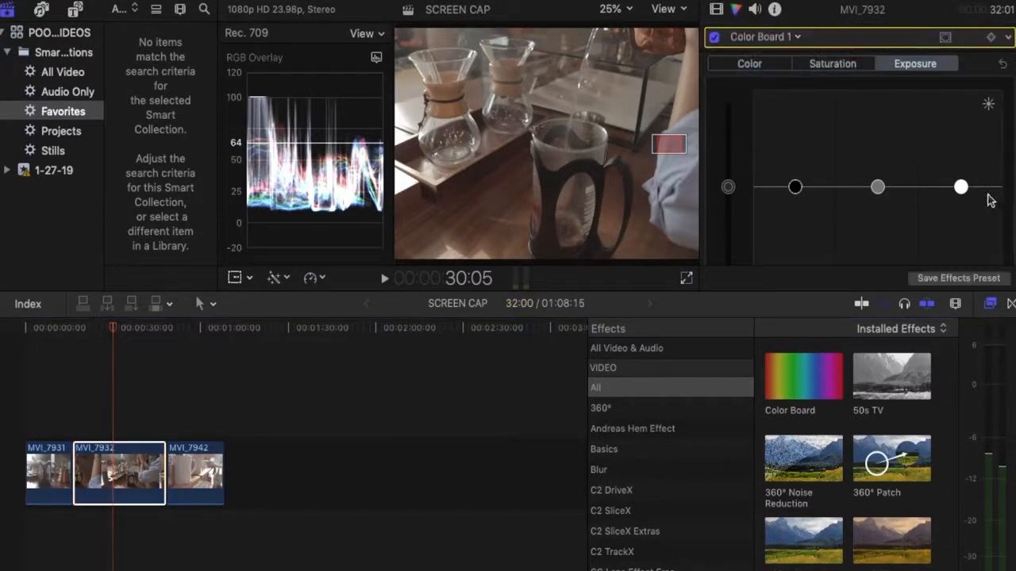
Lower the highlights exposure of clip MVI_7932 and bring its shadows and midtones down slightly
{"action": "left_click_drag", "start_coordinate": [960, 188], "coordinate": [960, 207]}
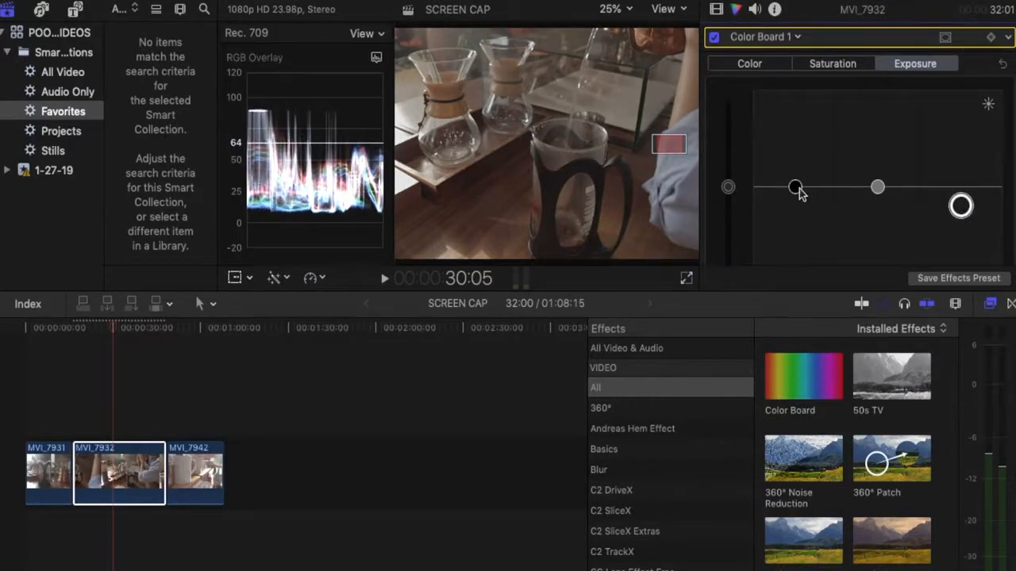
{"action": "left_click_drag", "start_coordinate": [796, 188], "coordinate": [800, 192]}
{"action": "left_click_drag", "start_coordinate": [877, 188], "coordinate": [879, 193]}
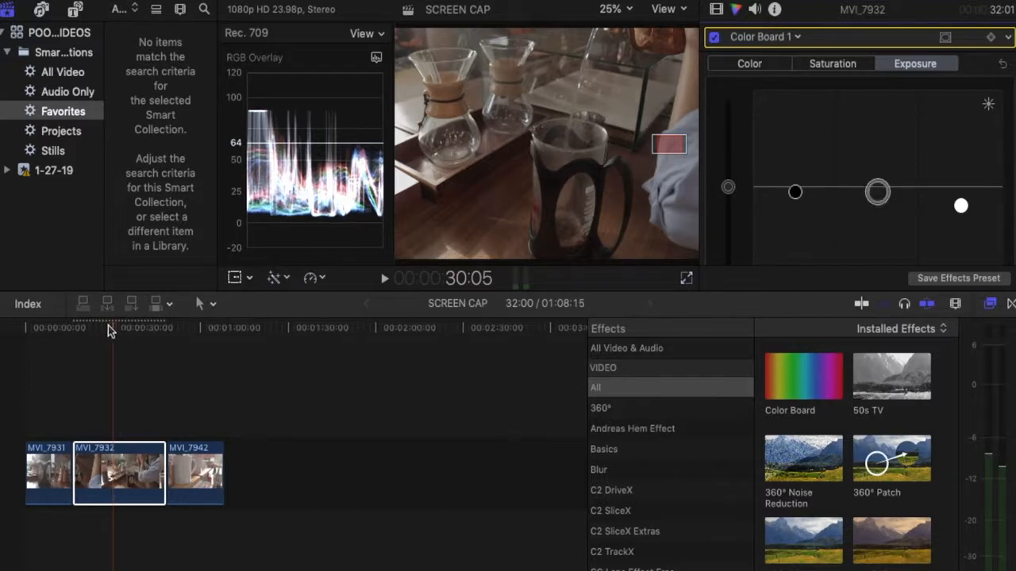
Move the playhead to 55:17 and add a Color Board correction to clip MVI_7942
{"action": "left_click_drag", "start_coordinate": [109, 330], "coordinate": [188, 370]}
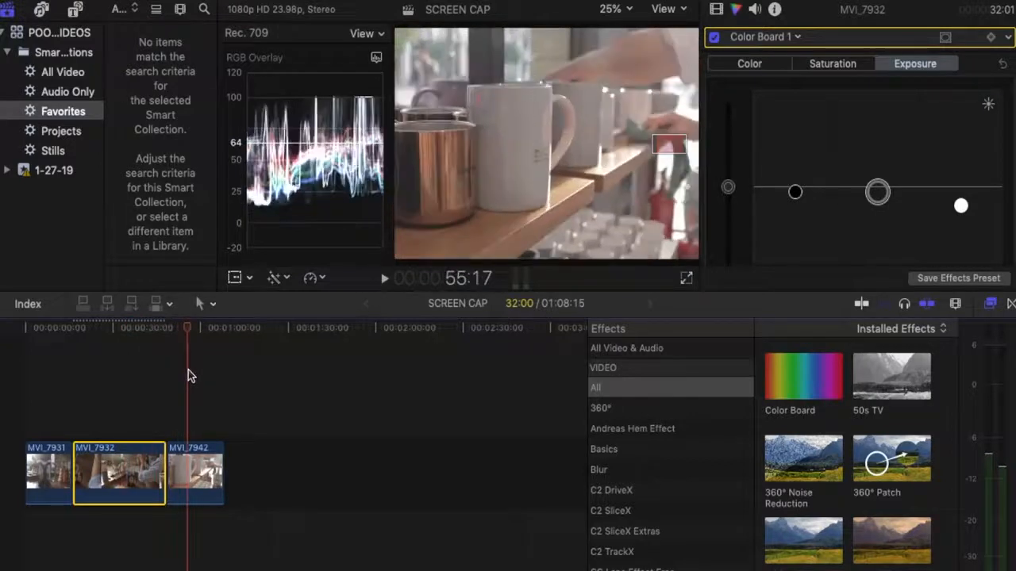
{"action": "left_click", "coordinate": [199, 466]}
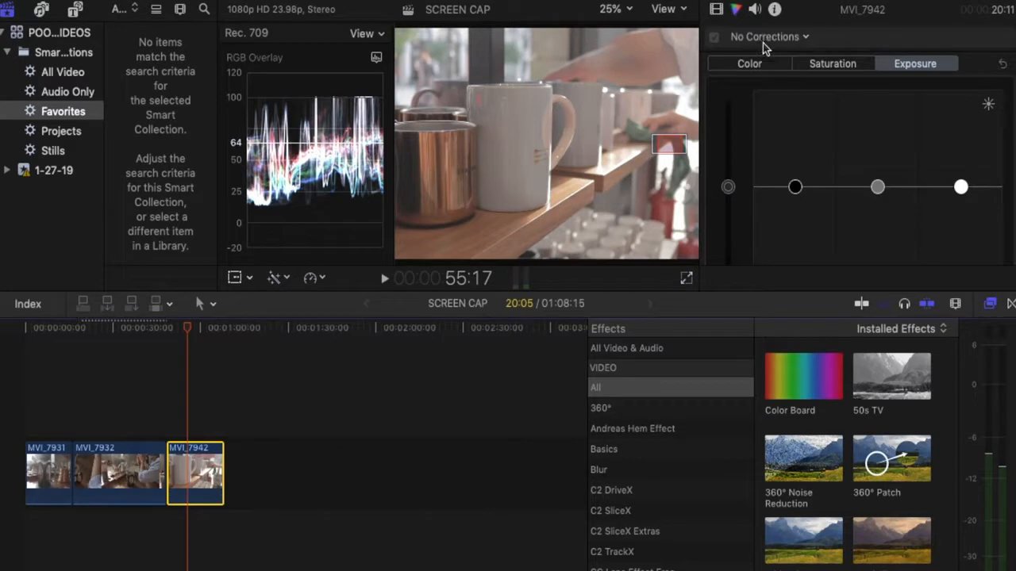
{"action": "left_click", "coordinate": [791, 37]}
{"action": "left_click", "coordinate": [791, 71]}
Lower the highlights exposure of clip MVI_7942 and bring its shadows and midtones down slightly
{"action": "left_click_drag", "start_coordinate": [964, 195], "coordinate": [964, 212]}
{"action": "left_click_drag", "start_coordinate": [798, 193], "coordinate": [799, 199]}
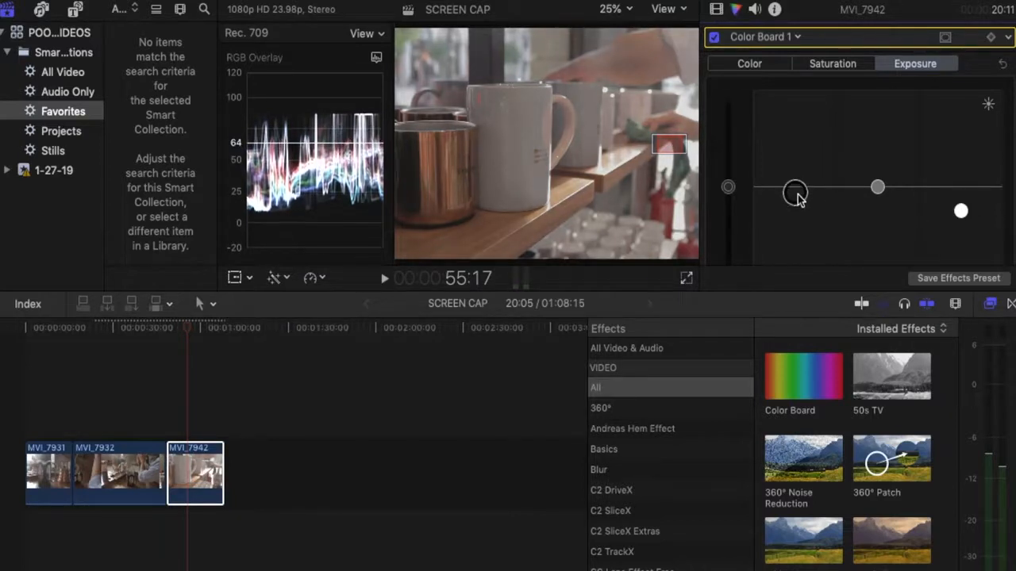
{"action": "left_click", "coordinate": [879, 188]}
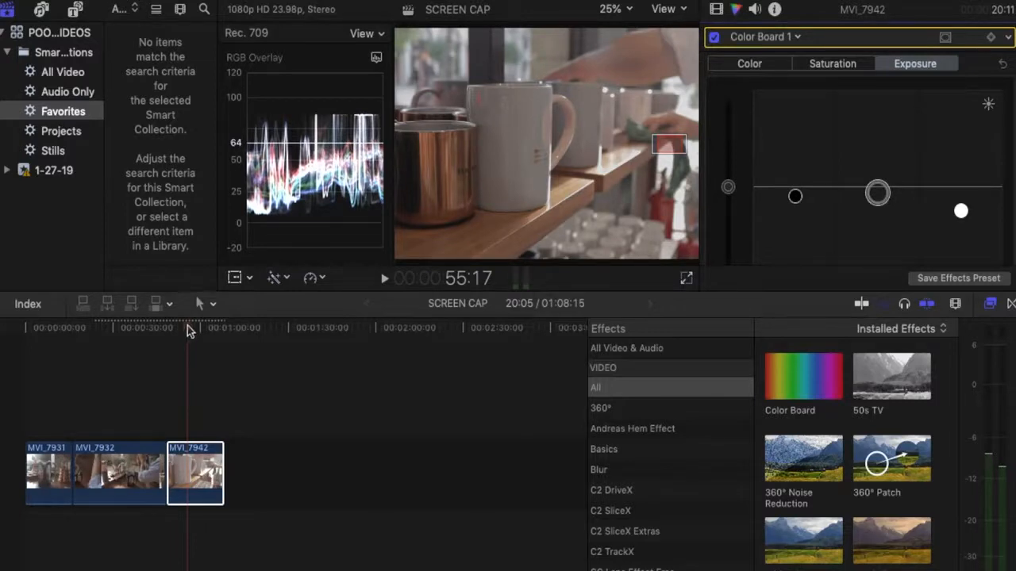
Play back the sequence from early in the first clip to review the exposure corrections
{"action": "left_click", "coordinate": [168, 332]}
{"action": "left_click_drag", "start_coordinate": [169, 326], "coordinate": [39, 341]}
{"action": "key", "text": "space"}
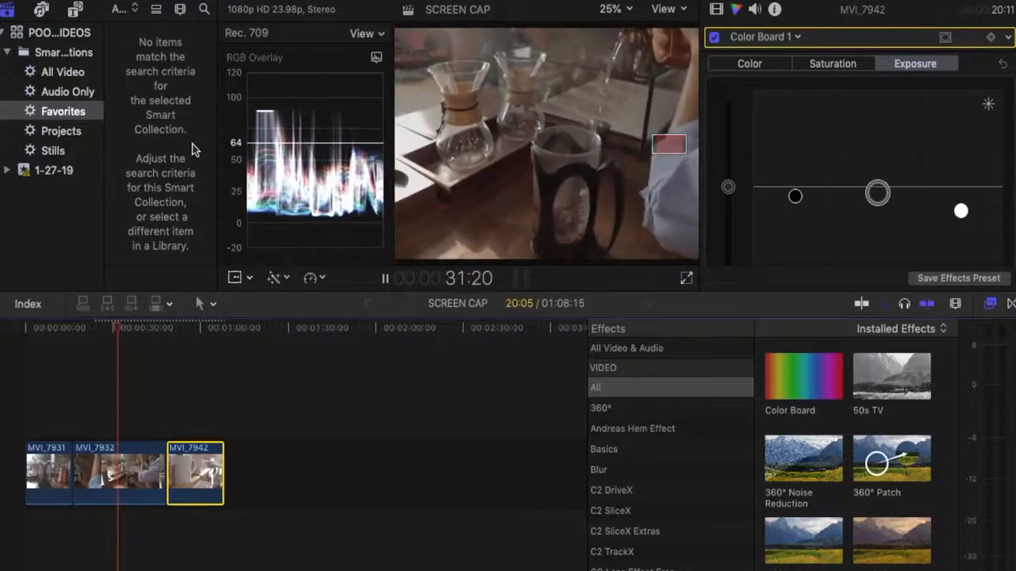
Place an Adjustment Layer title above the clips at the sequence start and extend it over all three clips
{"action": "left_click", "coordinate": [77, 10]}
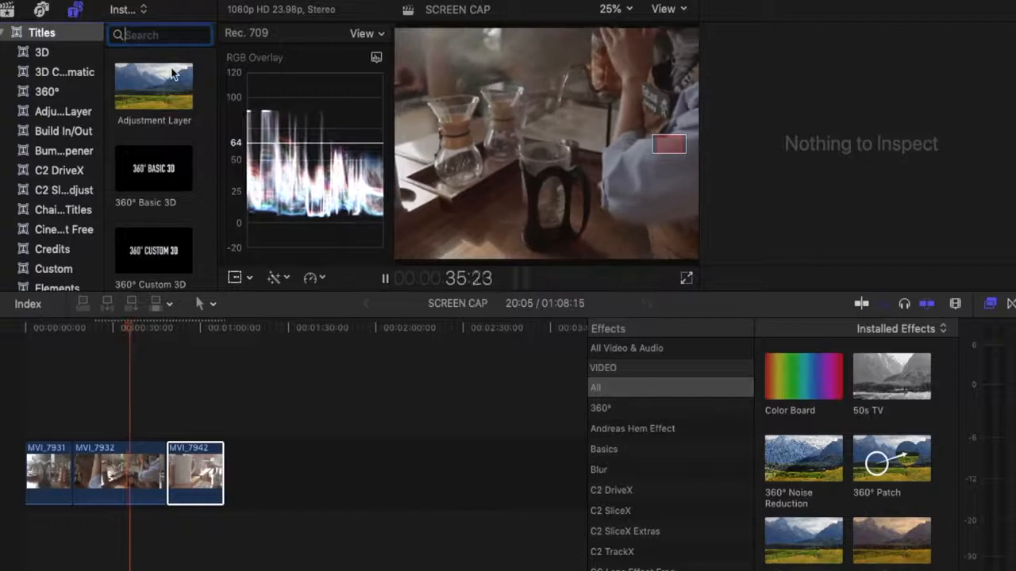
{"action": "left_click_drag", "start_coordinate": [151, 77], "coordinate": [49, 427]}
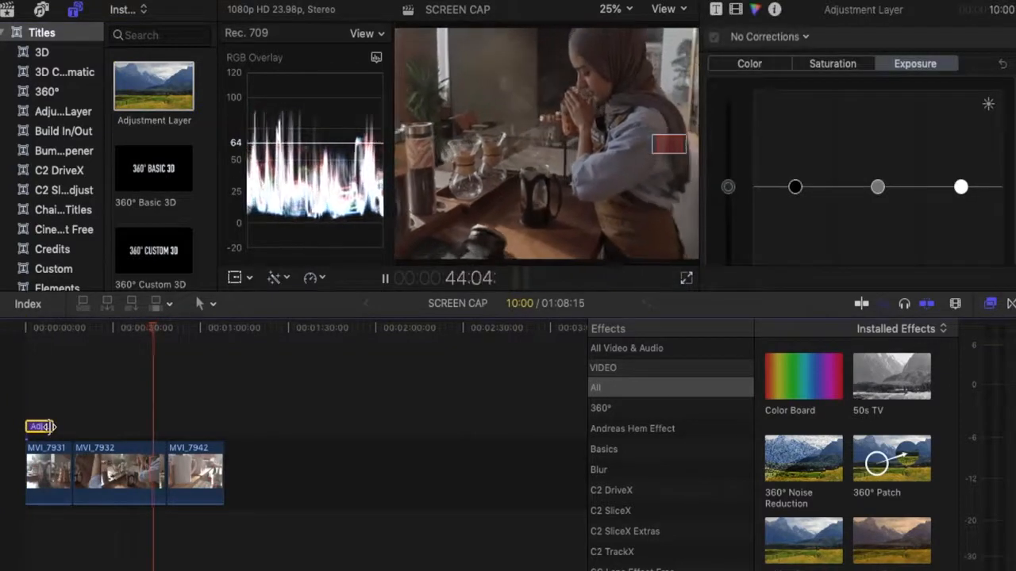
{"action": "left_click_drag", "start_coordinate": [52, 427], "coordinate": [221, 427]}
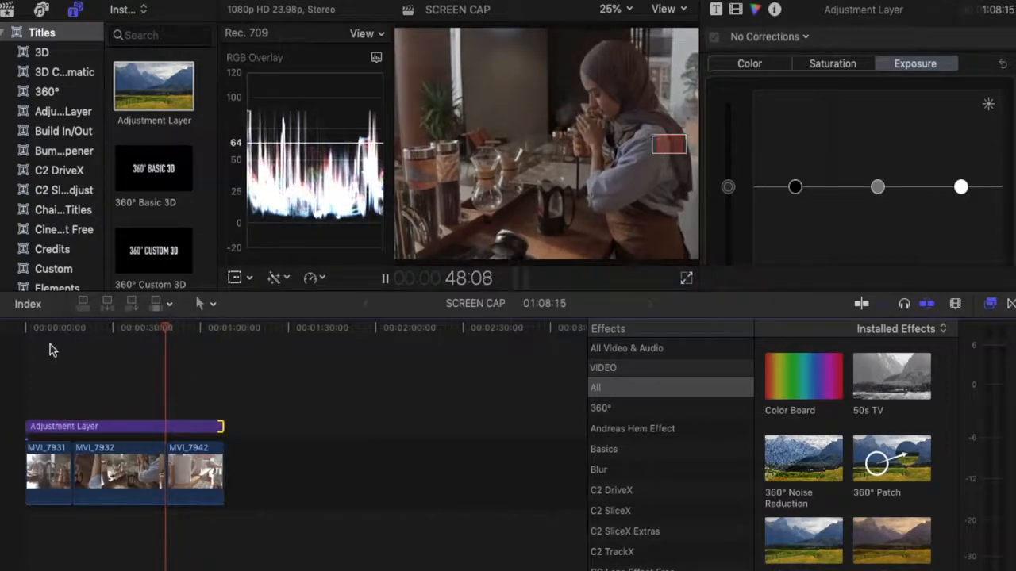
Select the adjustment layer during playback and look through the color corrections that can be added to it
{"action": "left_click", "coordinate": [49, 342]}
{"action": "left_click", "coordinate": [124, 432]}
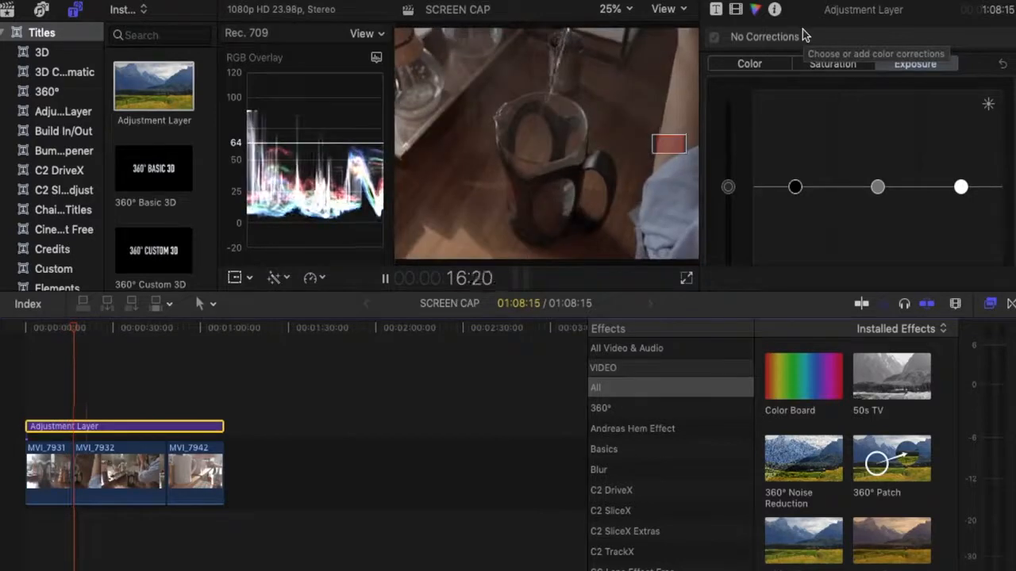
{"action": "left_click", "coordinate": [802, 31]}
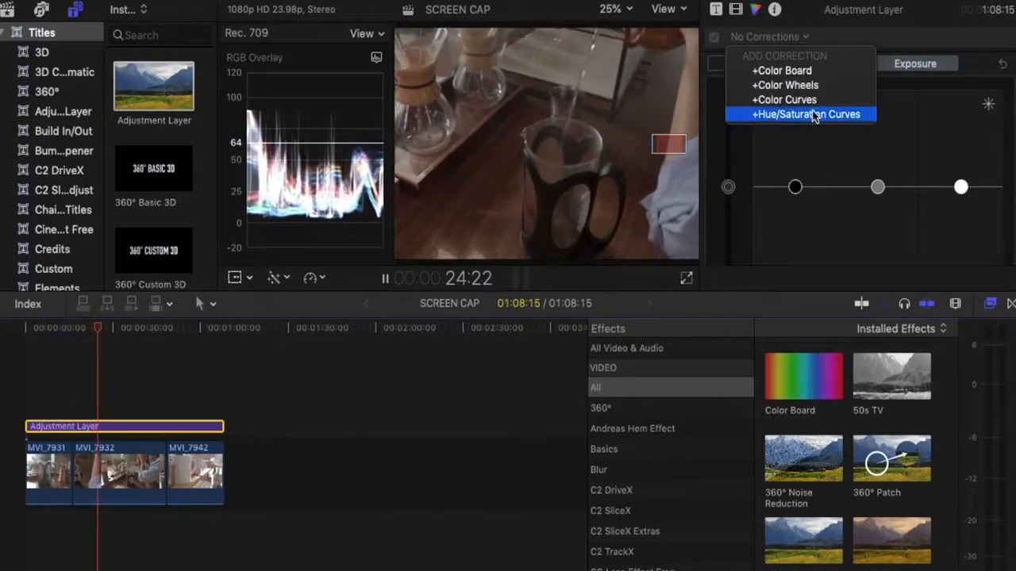
{"action": "left_click", "coordinate": [984, 73]}
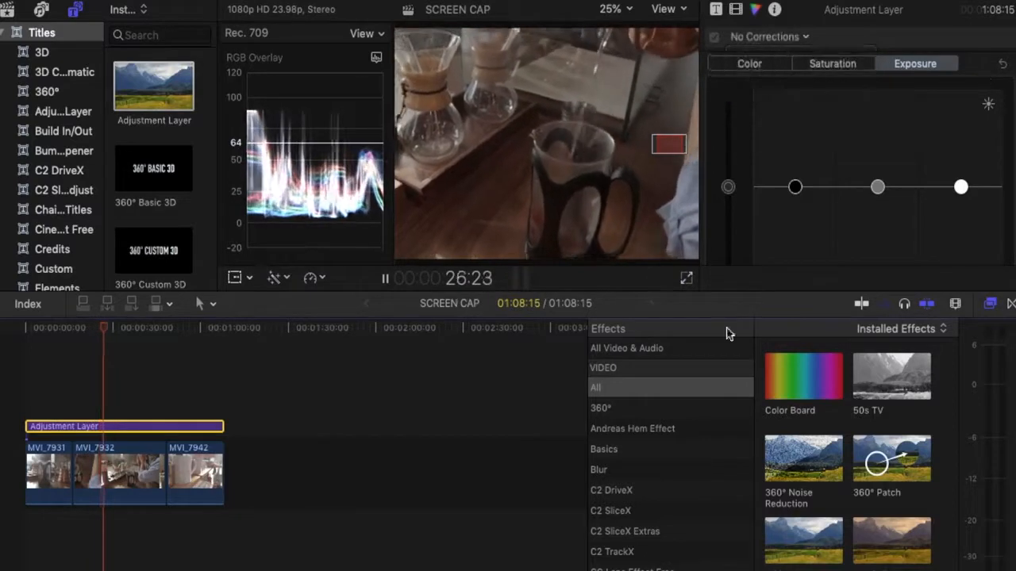
Apply the mLut by motionVFX effect to the adjustment layer and show the effect's settings
{"action": "scroll", "coordinate": [630, 508], "scroll_direction": "down", "scroll_amount": 8}
{"action": "left_click", "coordinate": [601, 488]}
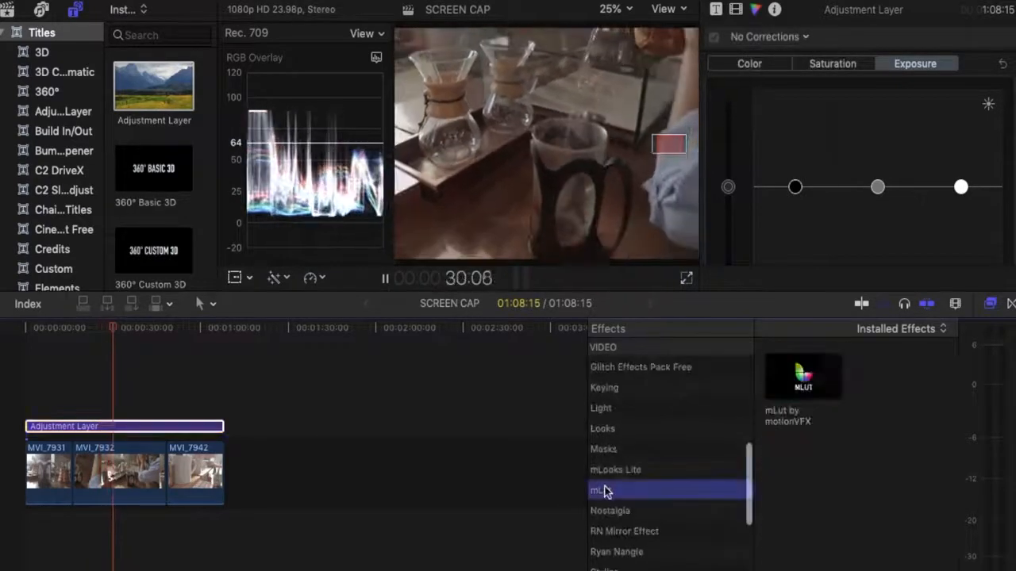
{"action": "left_click", "coordinate": [794, 382]}
{"action": "left_click_drag", "start_coordinate": [792, 382], "coordinate": [149, 428]}
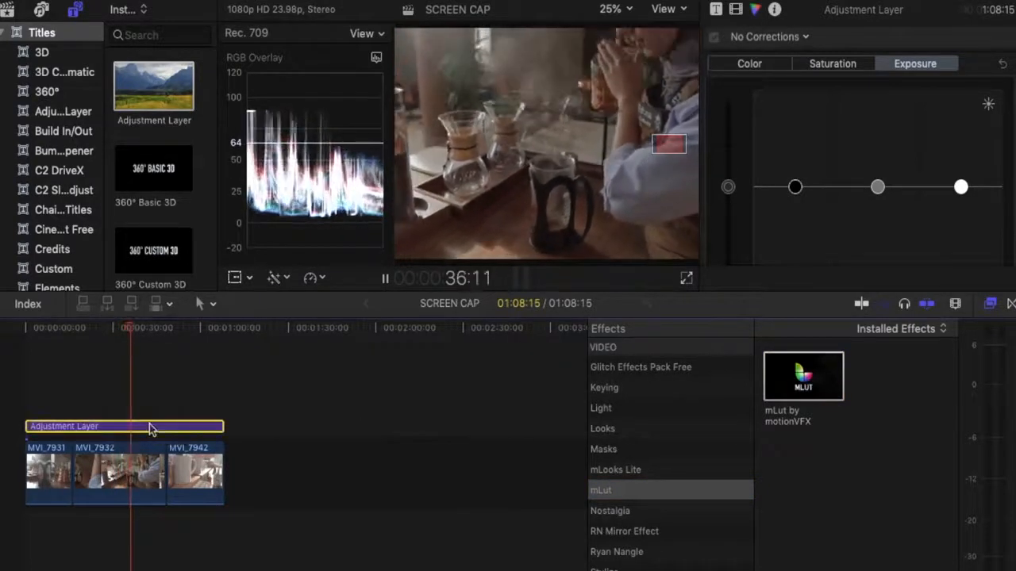
{"action": "left_click", "coordinate": [736, 10]}
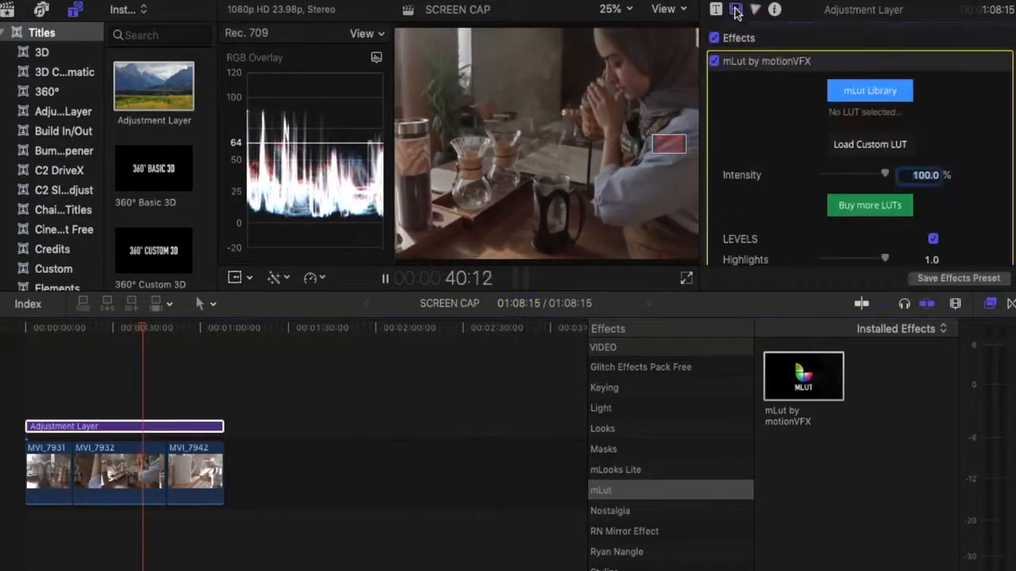
Load the custom LUT Cine-2-debarup.cube into the adjustment layer's mLut effect
{"action": "left_click", "coordinate": [885, 145]}
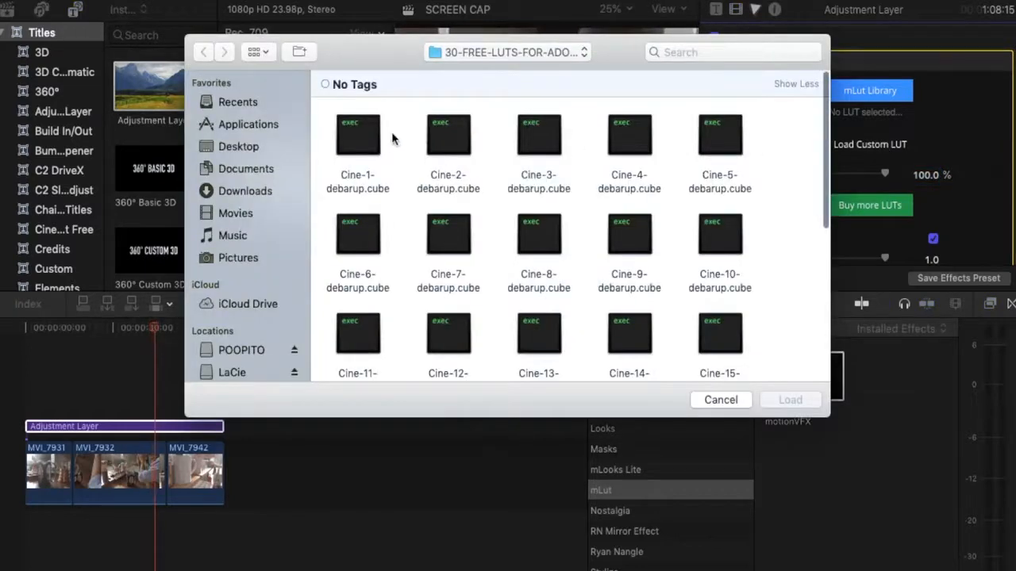
{"action": "left_click", "coordinate": [452, 144]}
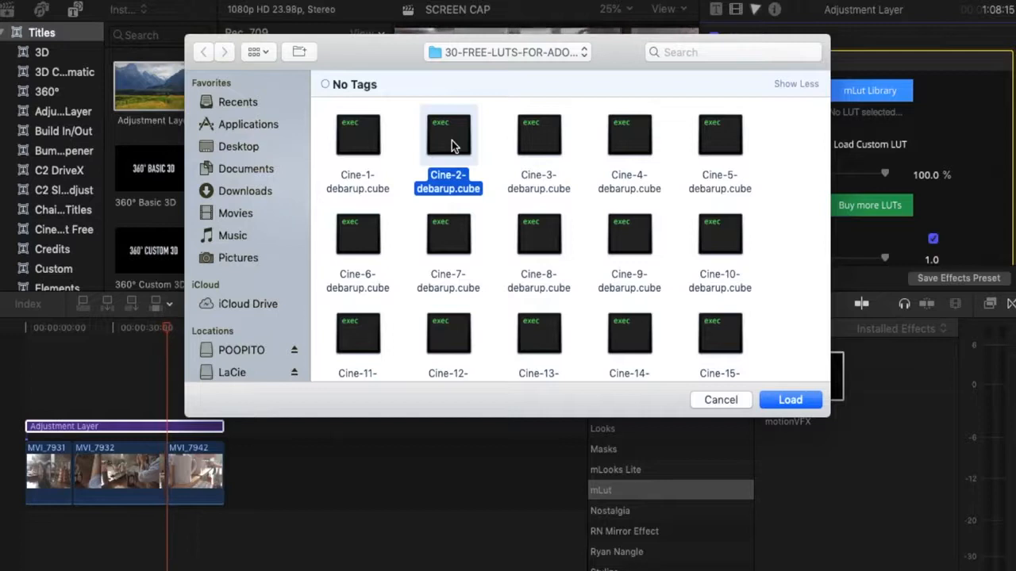
{"action": "left_click", "coordinate": [790, 399]}
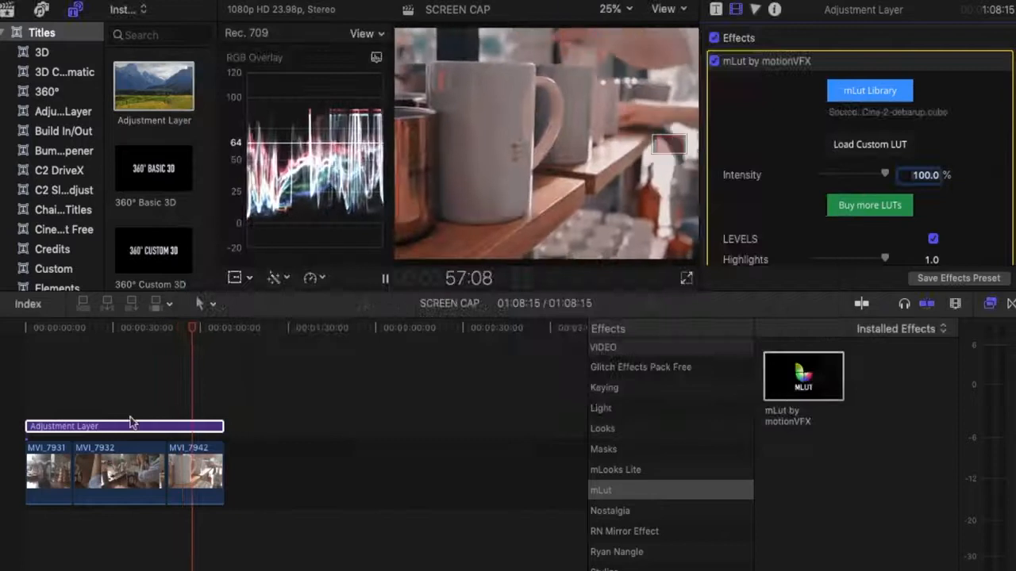
Play back the sequence from the start and jump through all three clips to review the LUT's look
{"action": "left_click", "coordinate": [23, 331]}
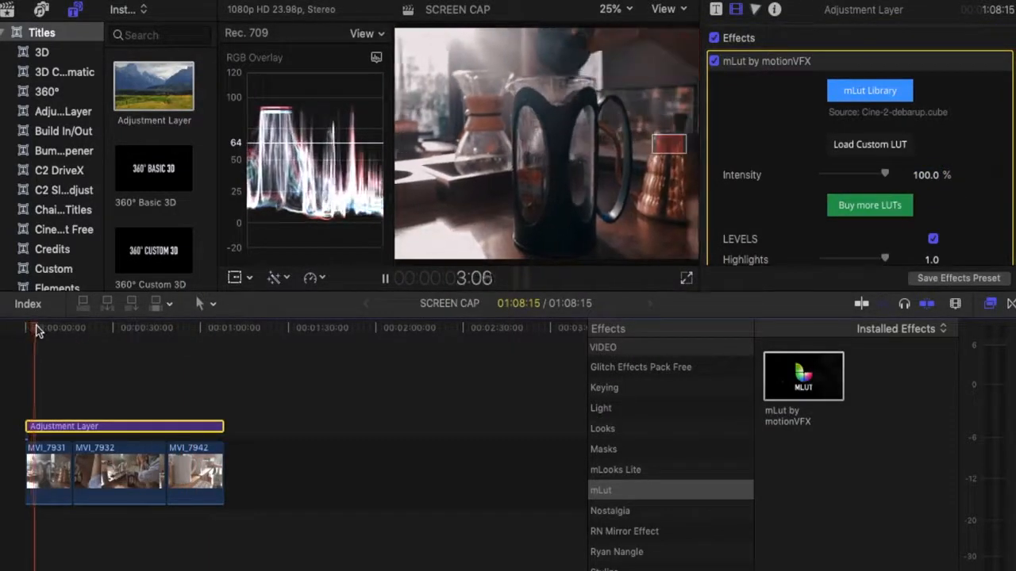
{"action": "left_click_drag", "start_coordinate": [41, 326], "coordinate": [73, 337]}
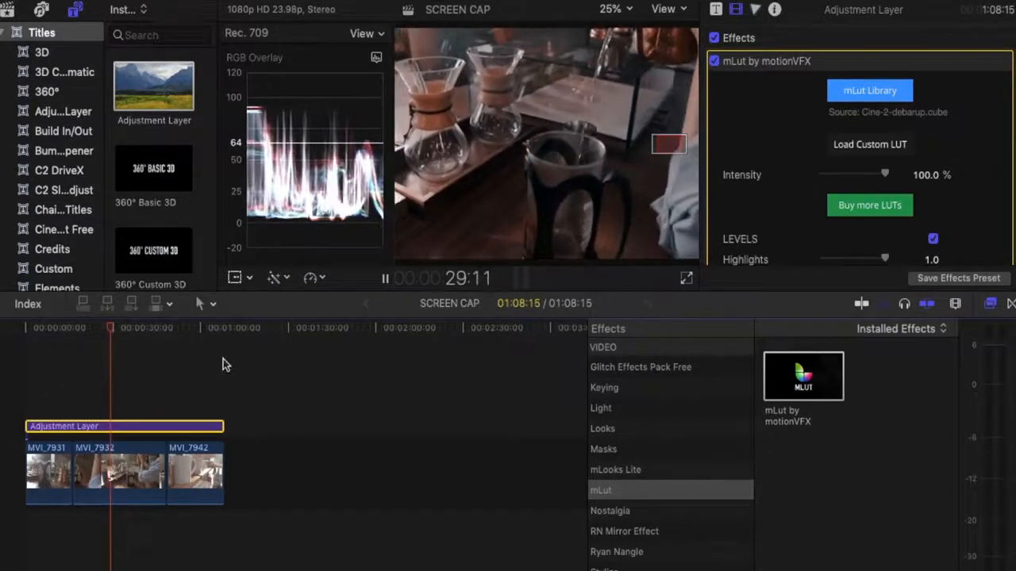
{"action": "left_click", "coordinate": [140, 325]}
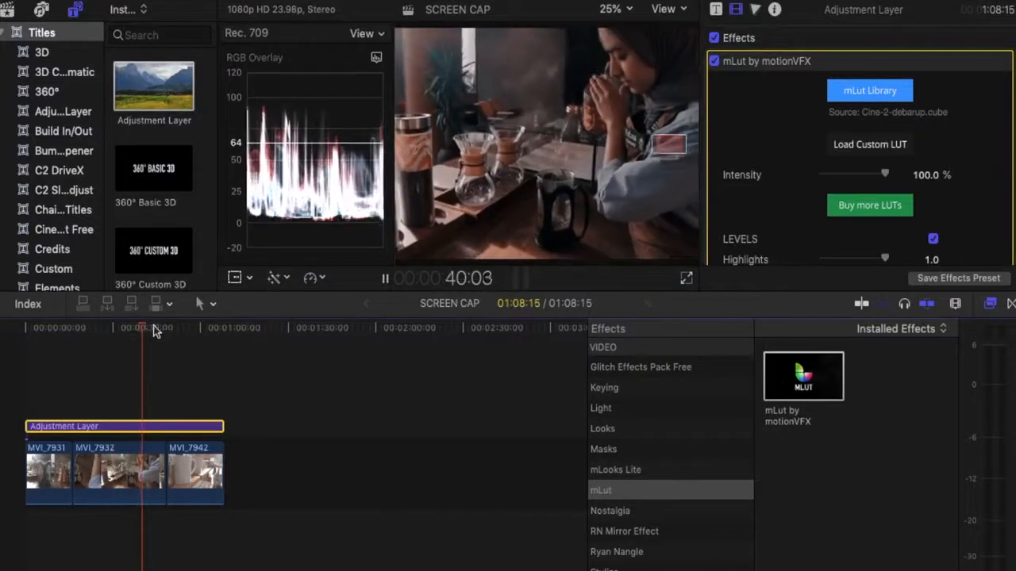
{"action": "left_click", "coordinate": [165, 328]}
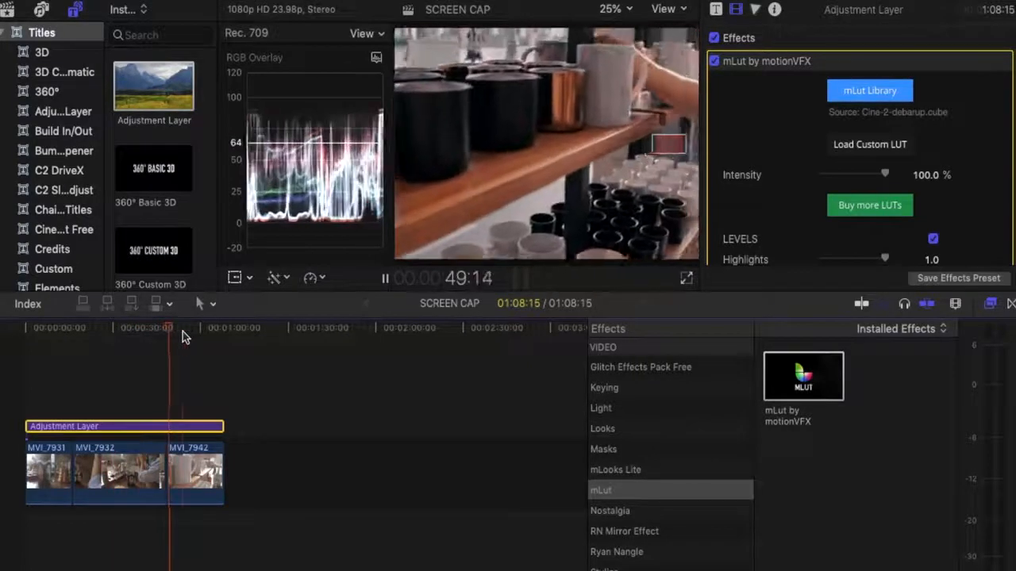
{"action": "left_click", "coordinate": [197, 329]}
Examine the mLut effect's levels, contrast, hue/saturation and grain settings, as well as its intensity control
{"action": "scroll", "coordinate": [790, 182], "scroll_direction": "down", "scroll_amount": 8}
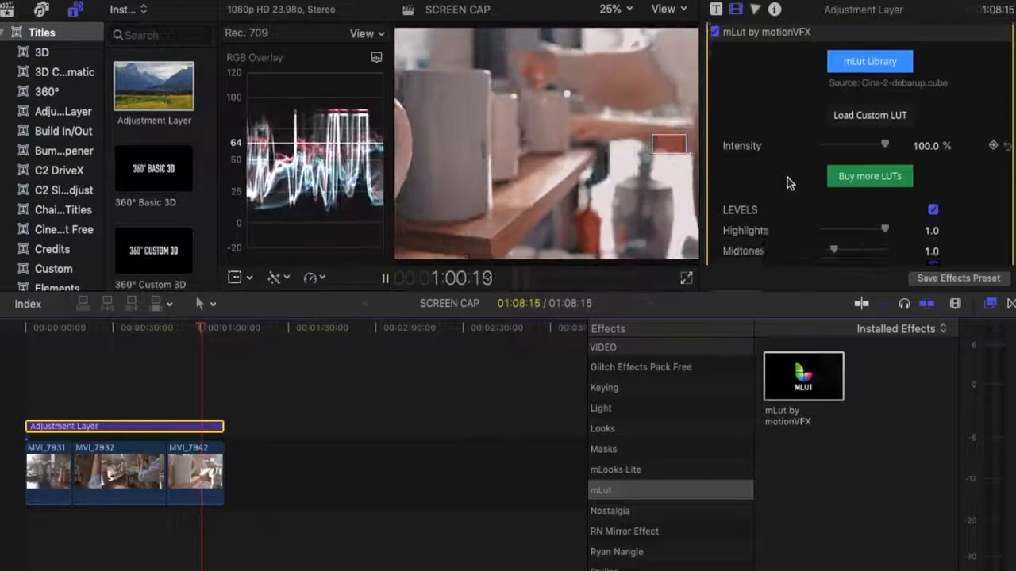
{"action": "scroll", "coordinate": [790, 183], "scroll_direction": "down", "scroll_amount": 1}
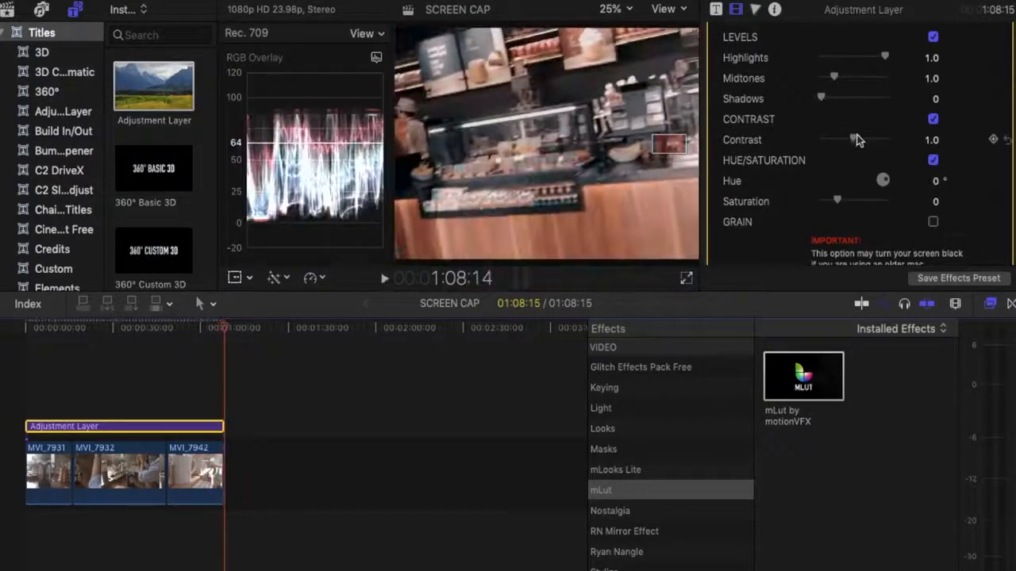
{"action": "scroll", "coordinate": [811, 166], "scroll_direction": "down", "scroll_amount": 2}
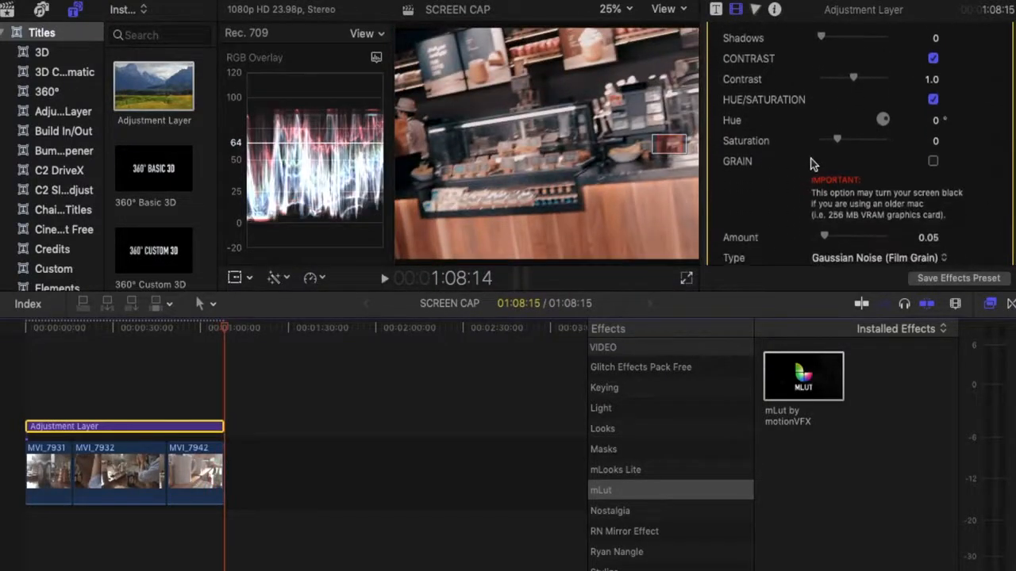
{"action": "scroll", "coordinate": [811, 165], "scroll_direction": "down", "scroll_amount": 4}
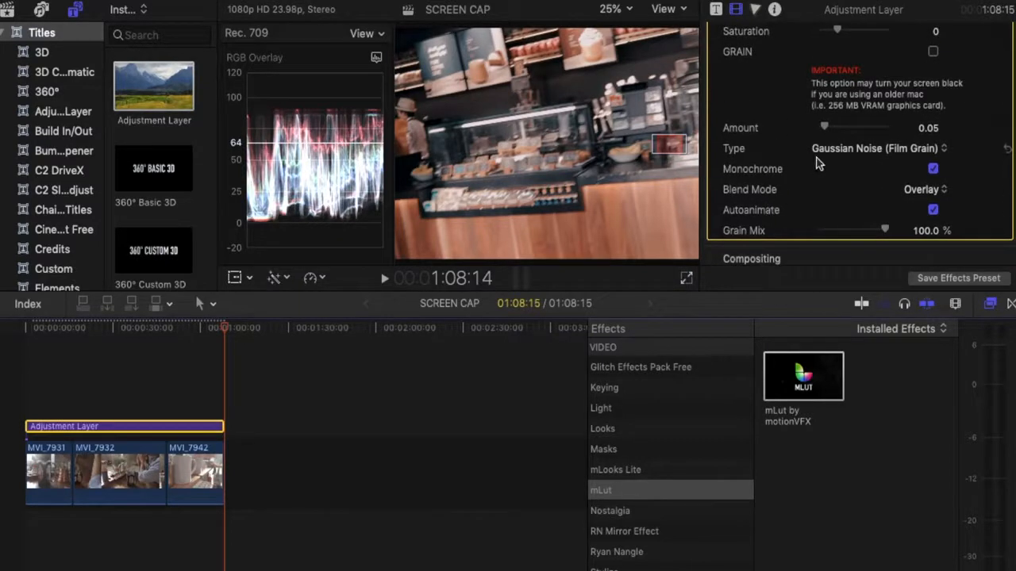
{"action": "scroll", "coordinate": [819, 163], "scroll_direction": "down", "scroll_amount": 1}
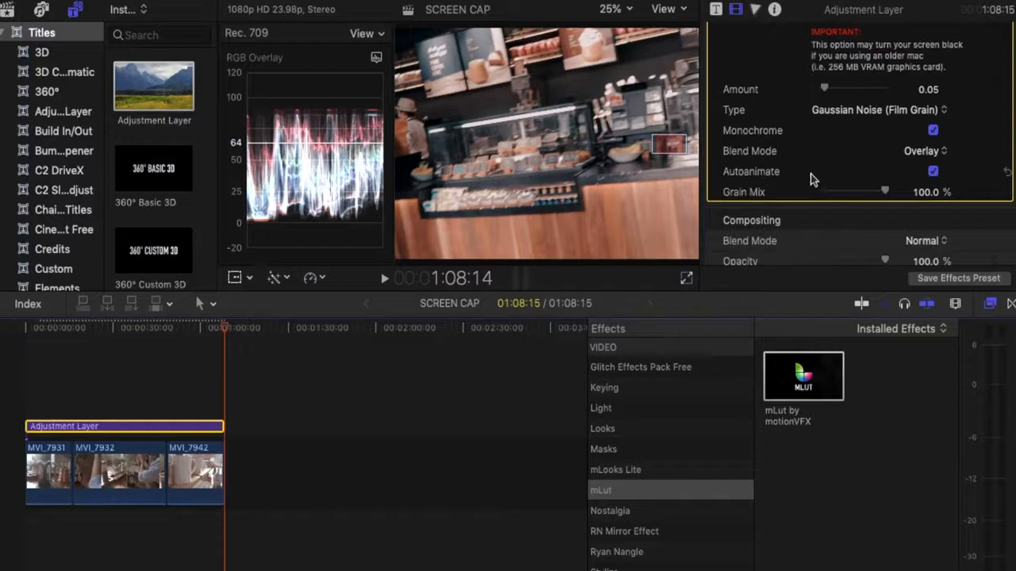
{"action": "scroll", "coordinate": [846, 140], "scroll_direction": "up", "scroll_amount": 5}
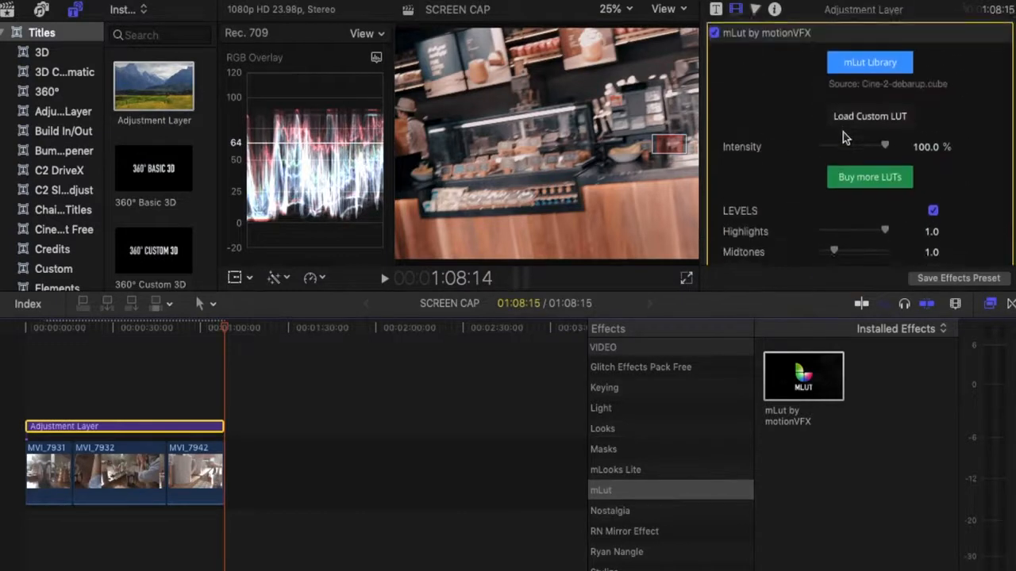
{"action": "left_click_drag", "start_coordinate": [887, 148], "coordinate": [912, 150]}
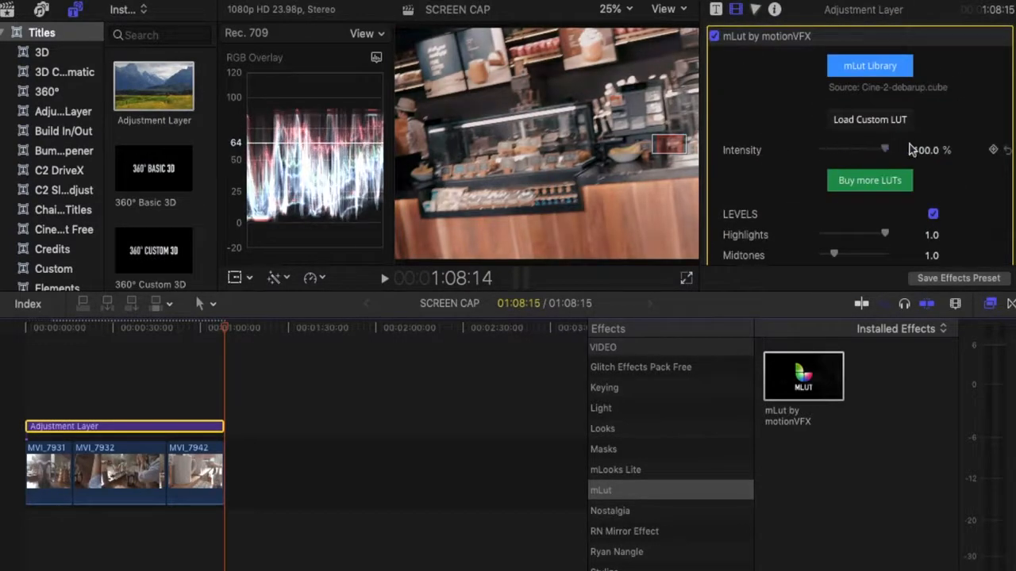
Park the playhead in the second clip and toggle the adjustment layer off and on repeatedly to compare the image with and without the LUT
{"action": "left_click", "coordinate": [136, 332]}
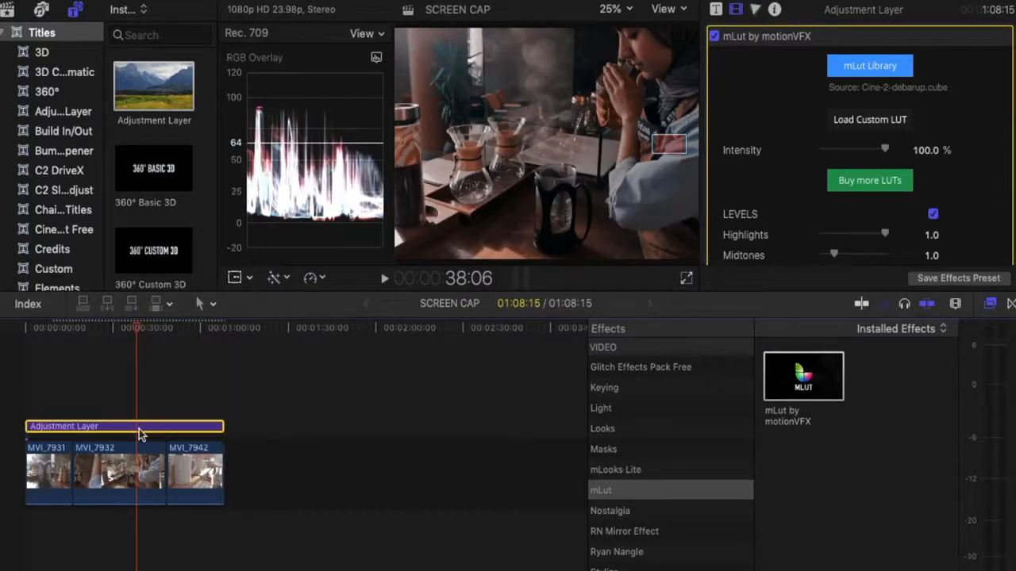
{"action": "key", "text": "v"}
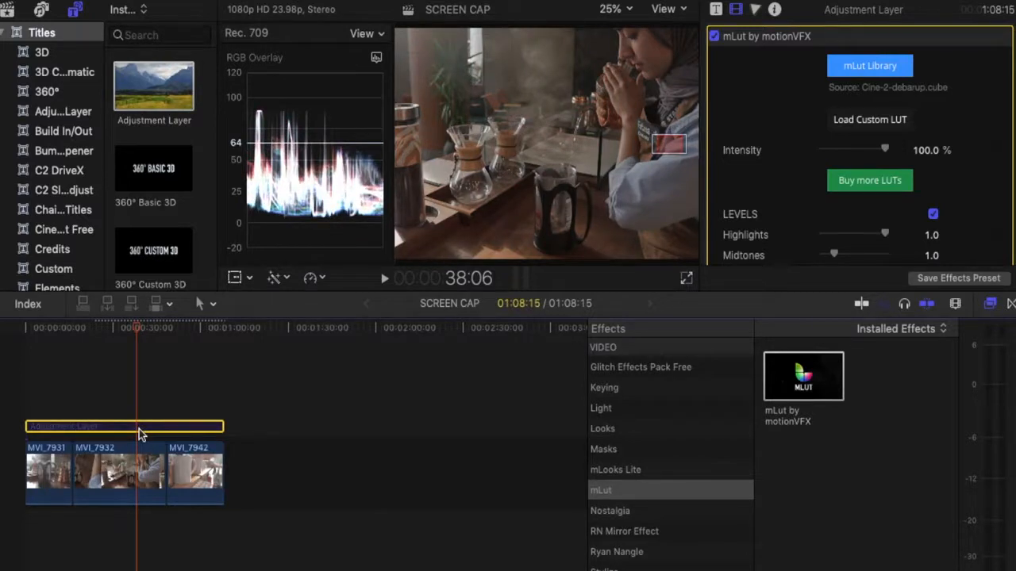
{"action": "key", "text": "v"}
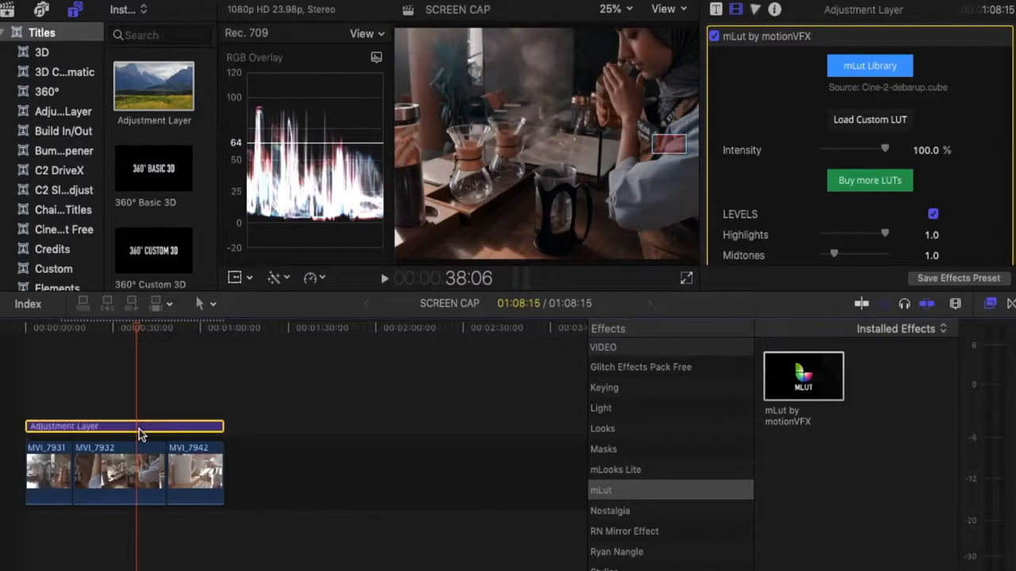
{"action": "key", "text": "v"}
{"action": "key", "text": "v"}
{"action": "key", "text": "v"}
{"action": "key", "text": "v"}
{"action": "key", "text": "v"}
{"action": "key", "text": "v"}
{"action": "key", "text": "v"}
{"action": "key", "text": "v"}
{"action": "key", "text": "v"}
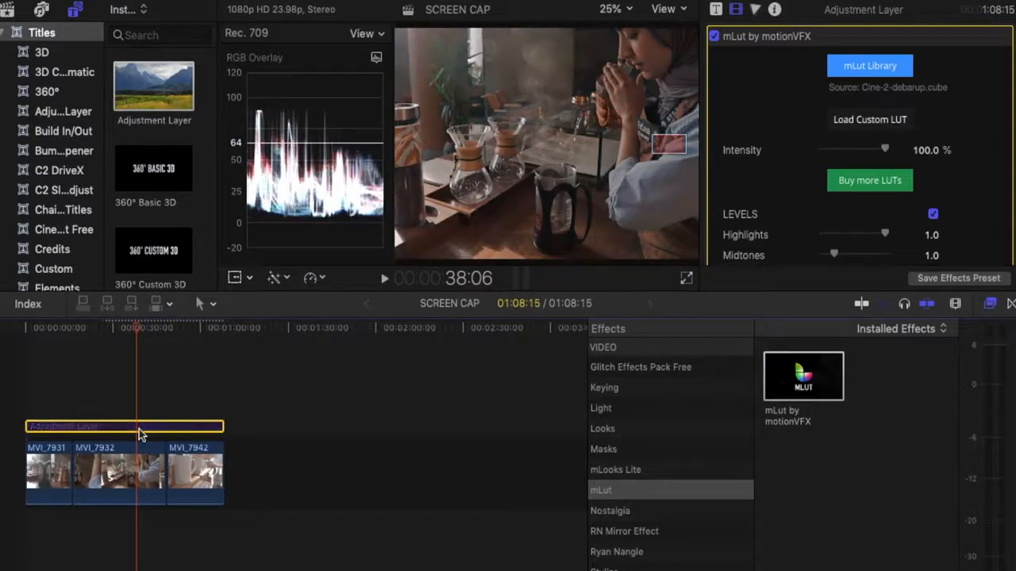